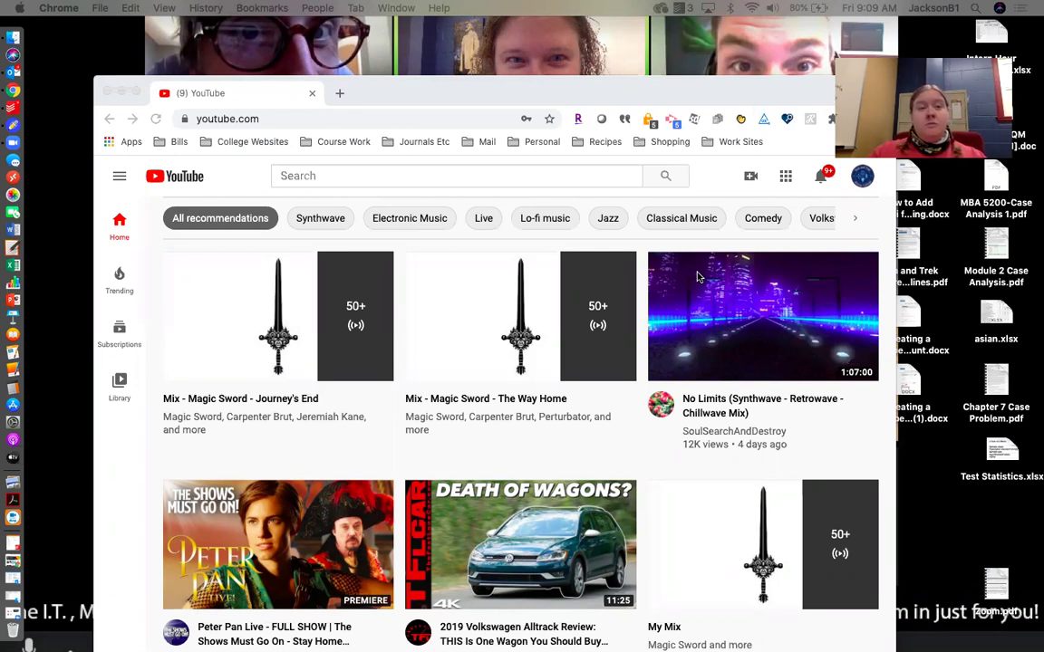
Start a new video upload on YouTube with the file zoom_0.mp4 from the Desktop
left_click(379, 127)
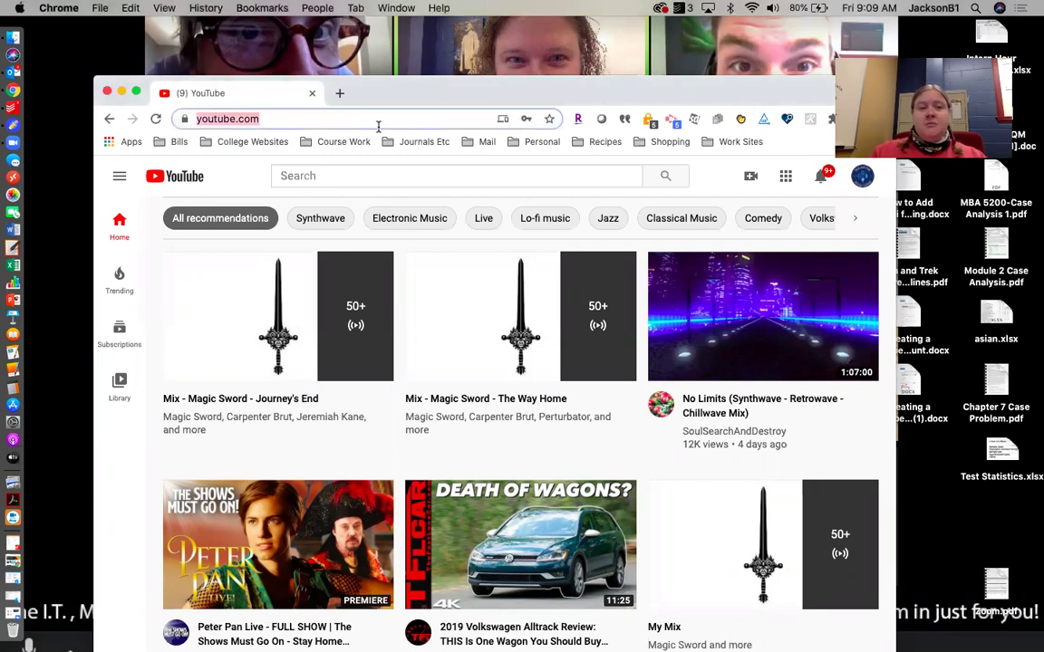
left_click(751, 180)
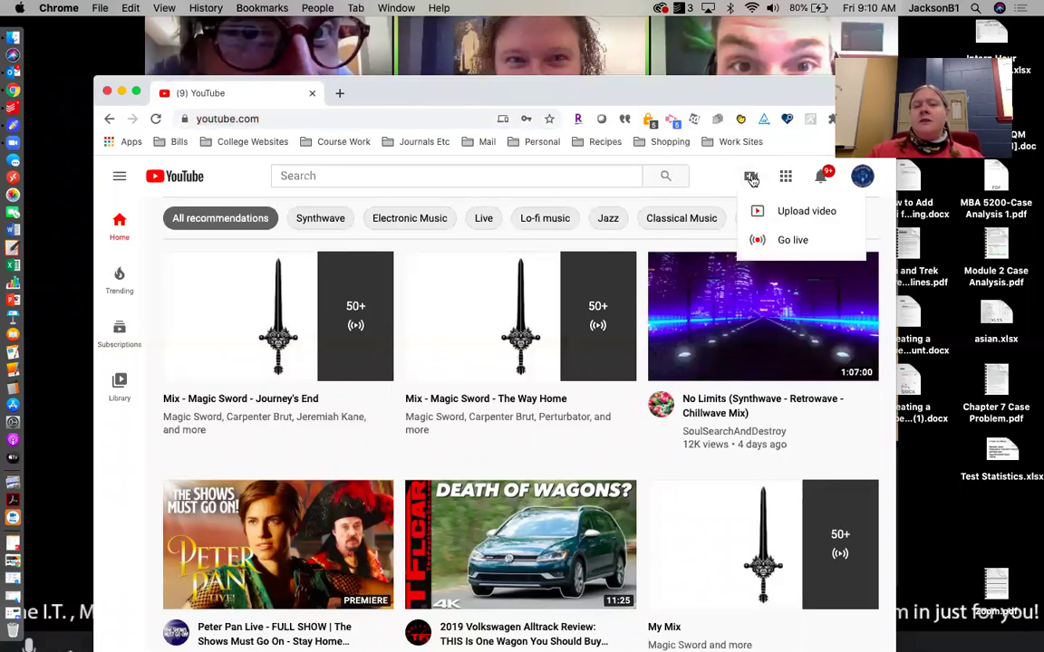
left_click(782, 212)
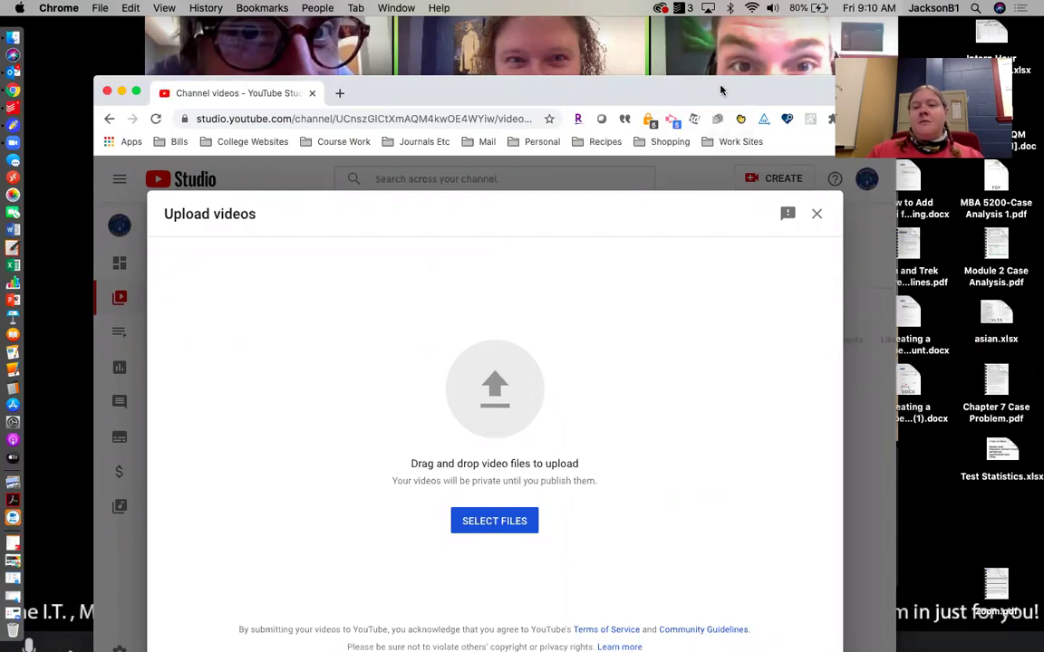
left_click(498, 531)
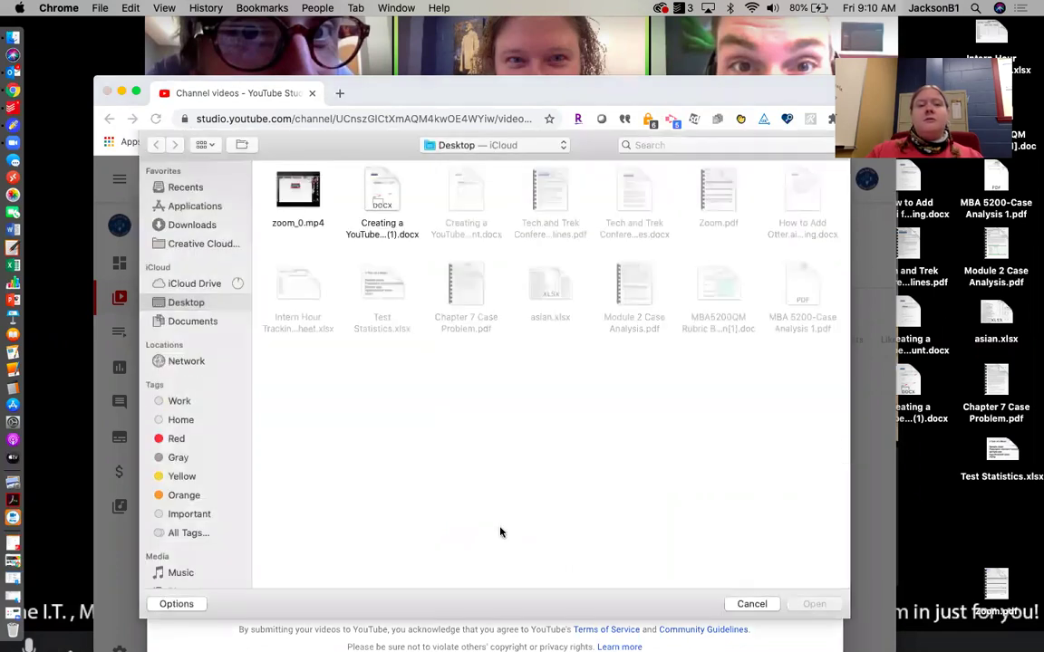
double_click(308, 195)
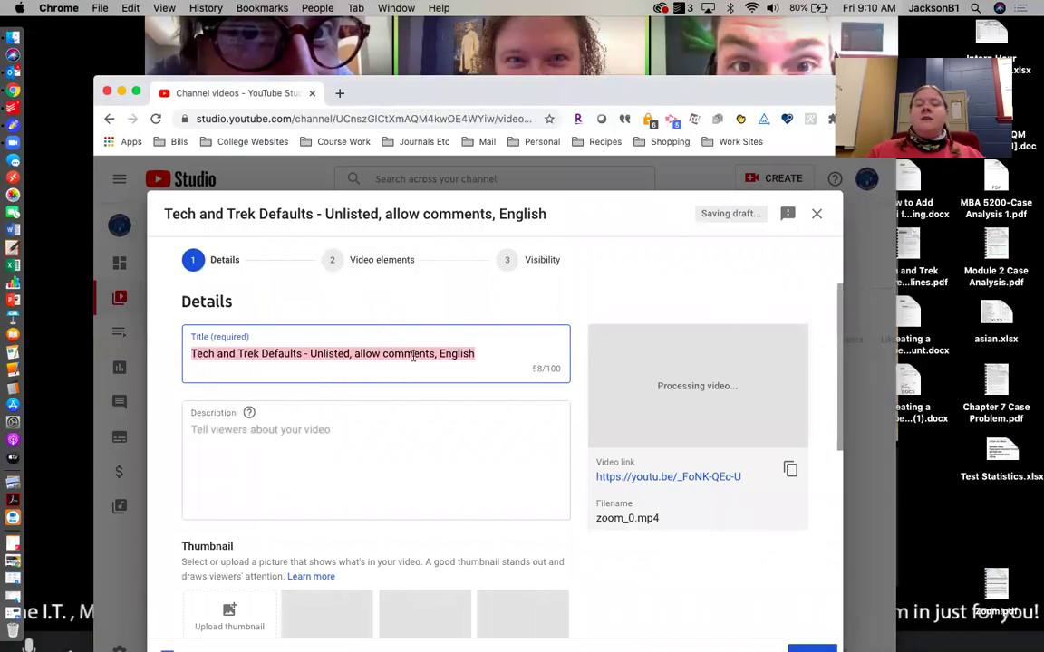
Replace the default video title with "How to Create a YouTube Account"
scroll(412, 358, "down", 2)
scroll(413, 356, "up", 2)
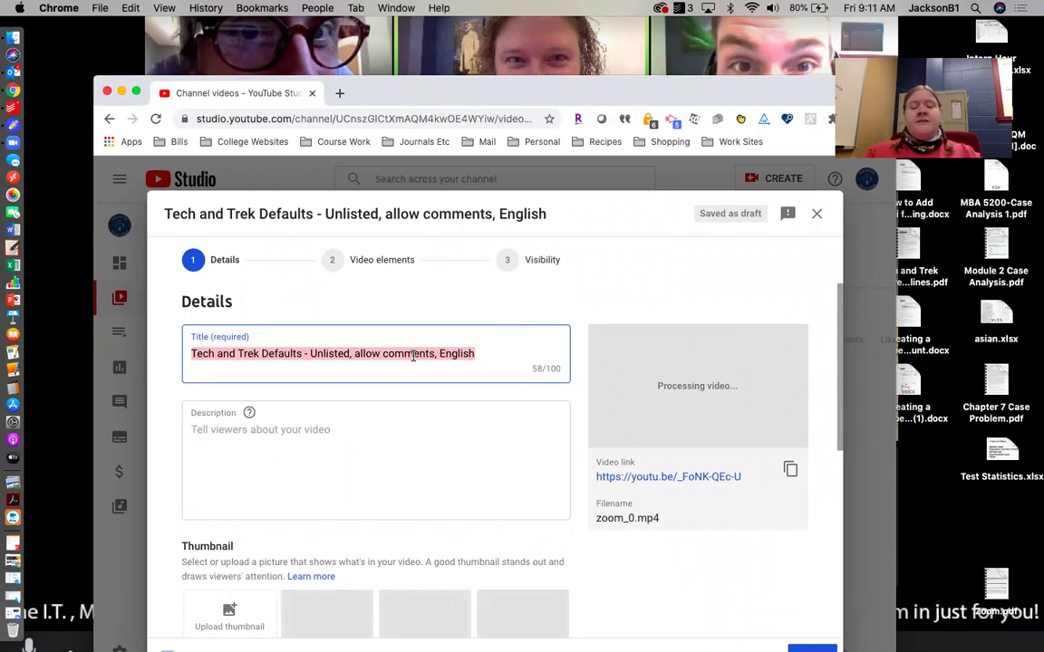
type("How to ")
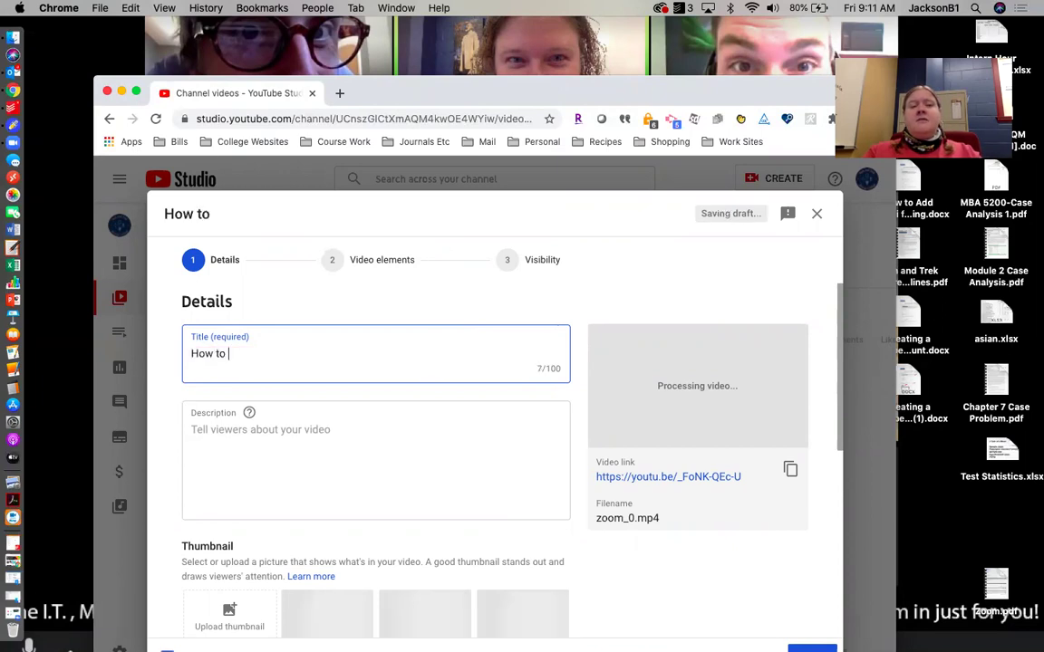
type("Create a ")
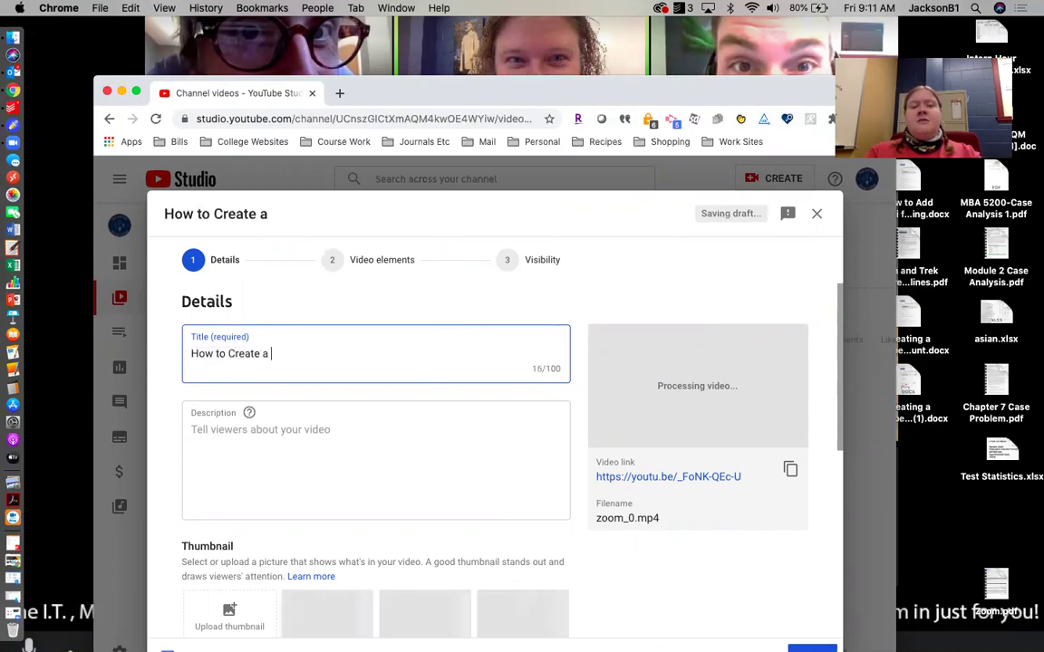
type("YouTube Account")
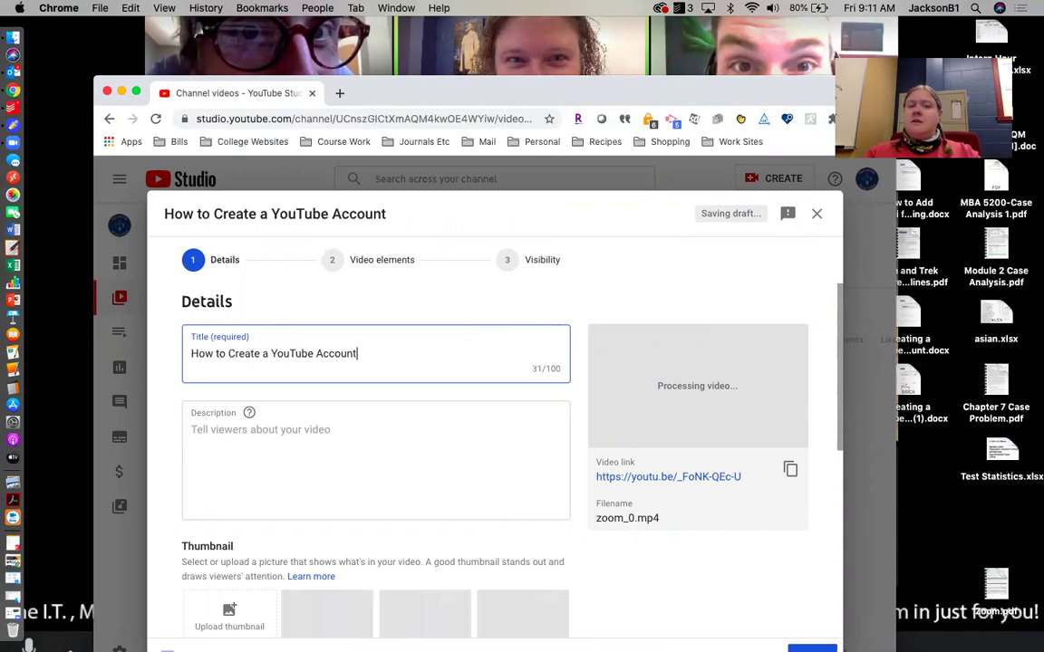
Enter "Created by" followed by the creator's full name as the video description
left_click(401, 430)
type("Cr")
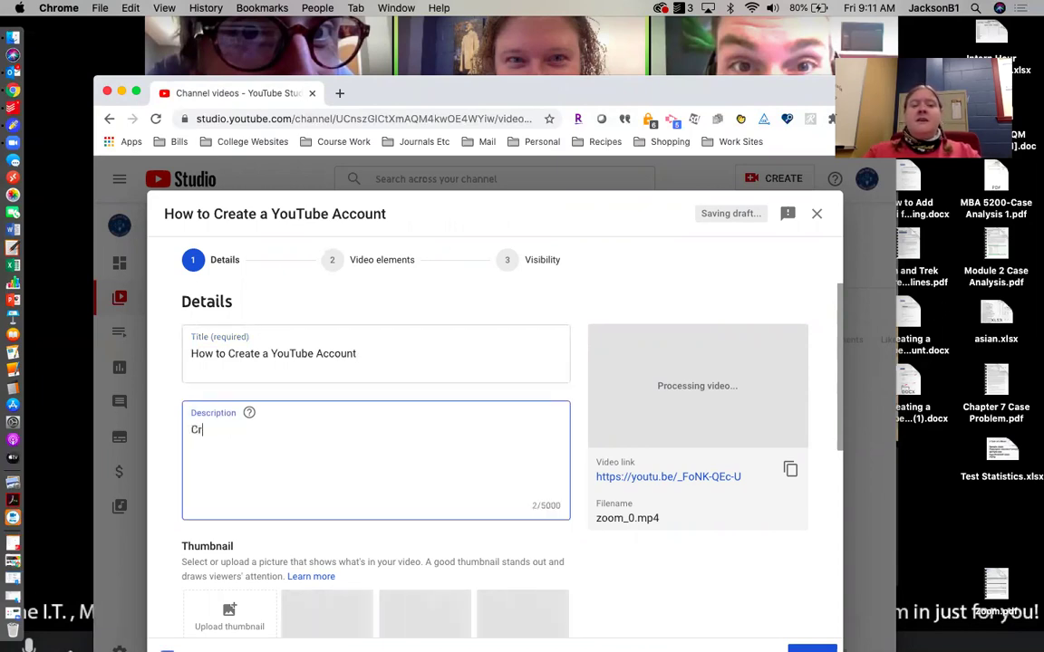
type("eated b")
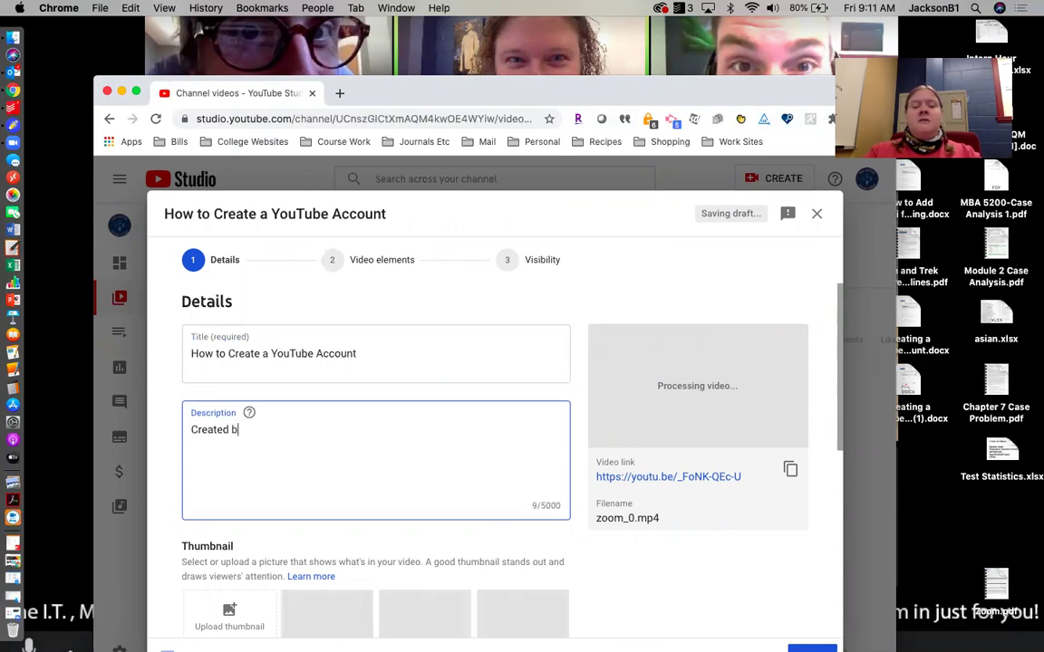
type("y Brittany Jac")
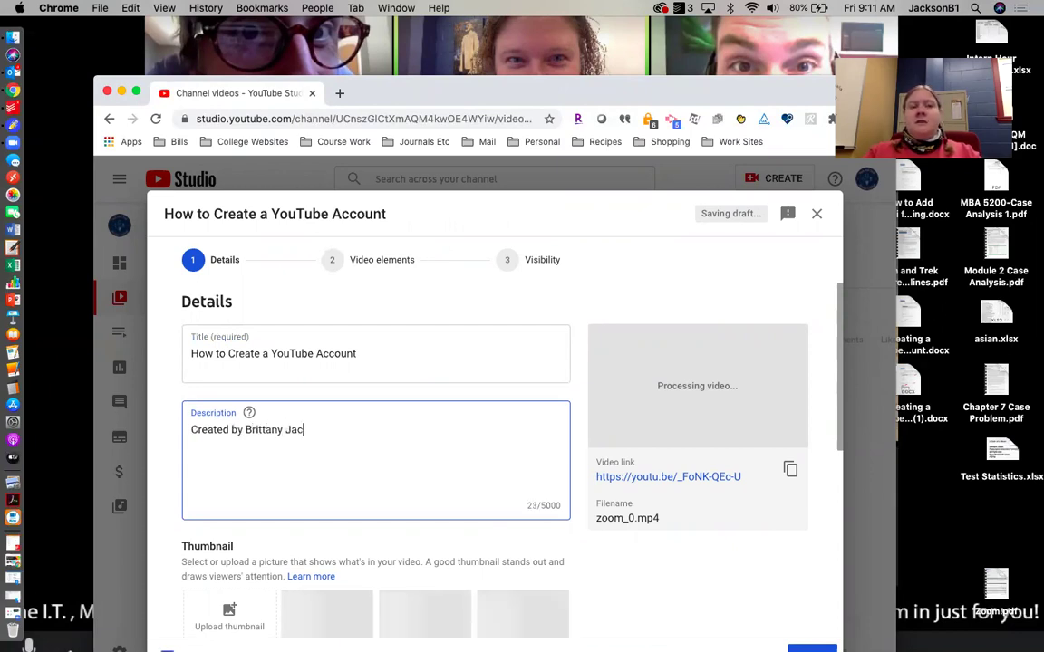
type("kson")
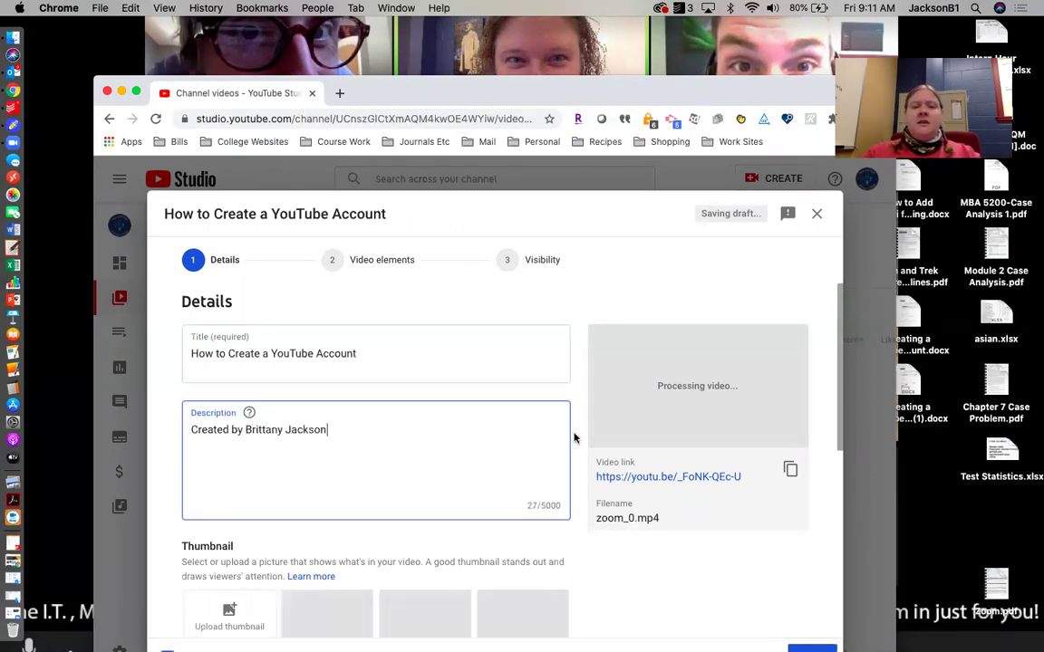
Add the video to the General Tutorial Videos playlist
scroll(566, 470, "down", 2)
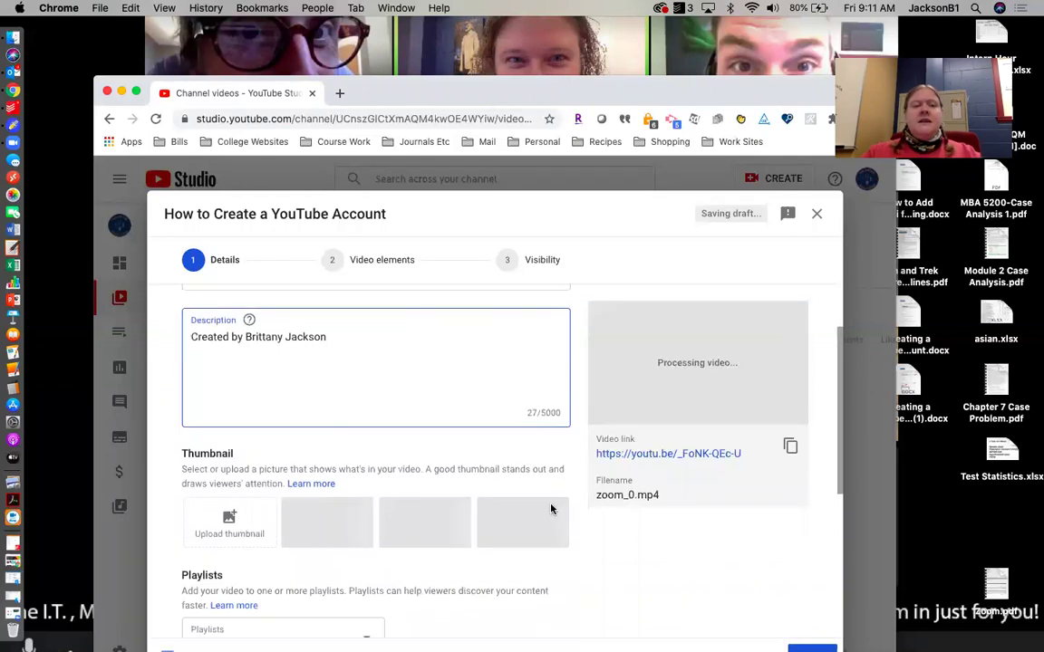
scroll(382, 510, "down", 2)
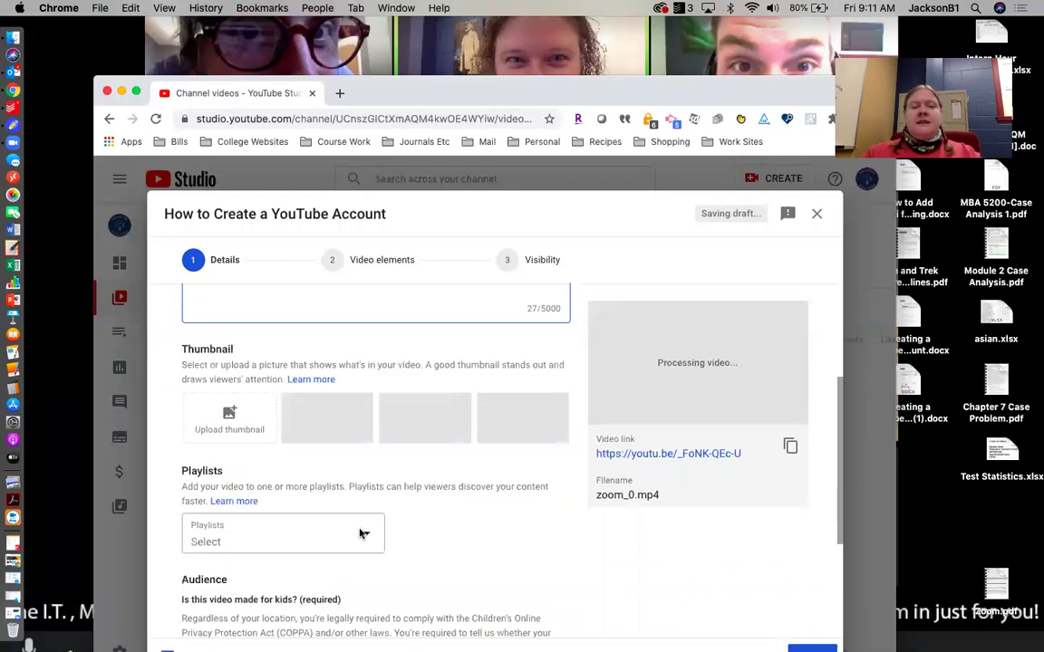
left_click(360, 534)
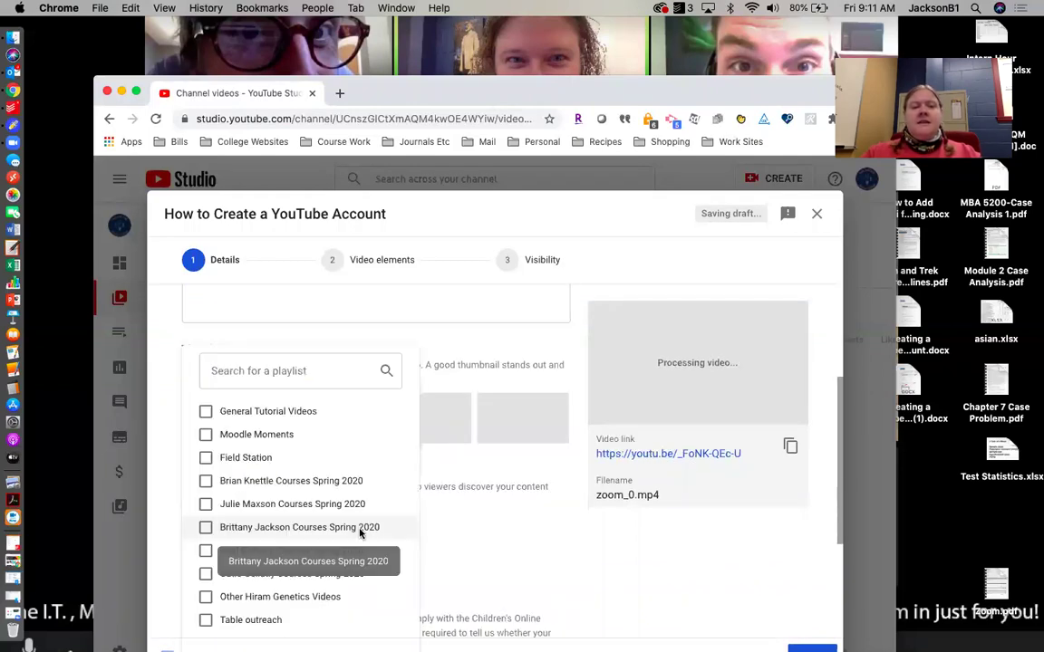
left_click(205, 413)
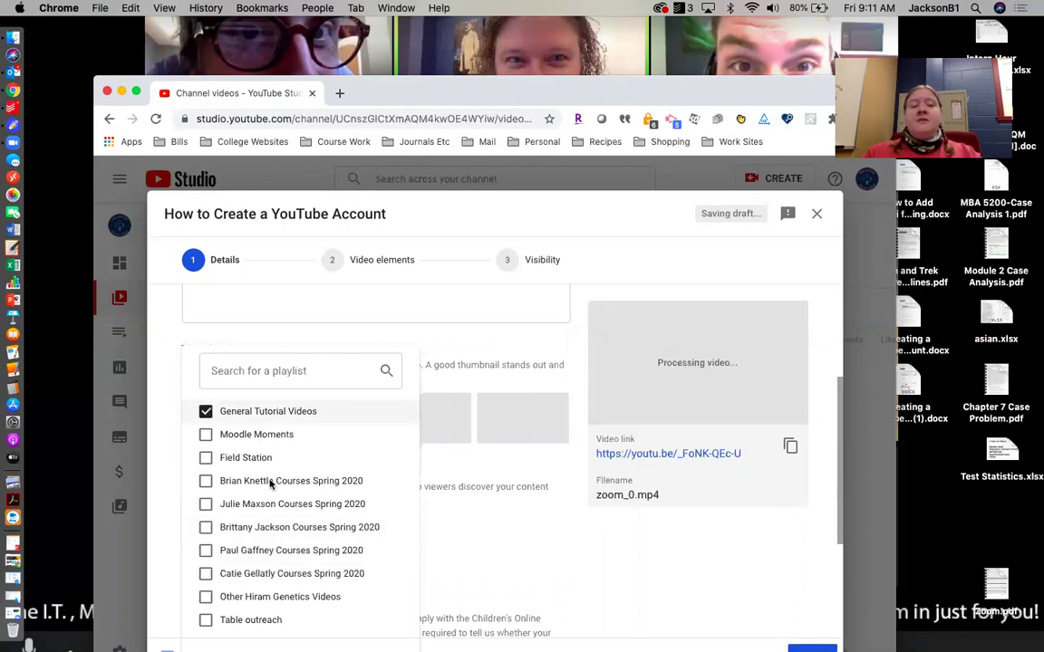
scroll(270, 484, "down", 2)
scroll(270, 484, "down", 1)
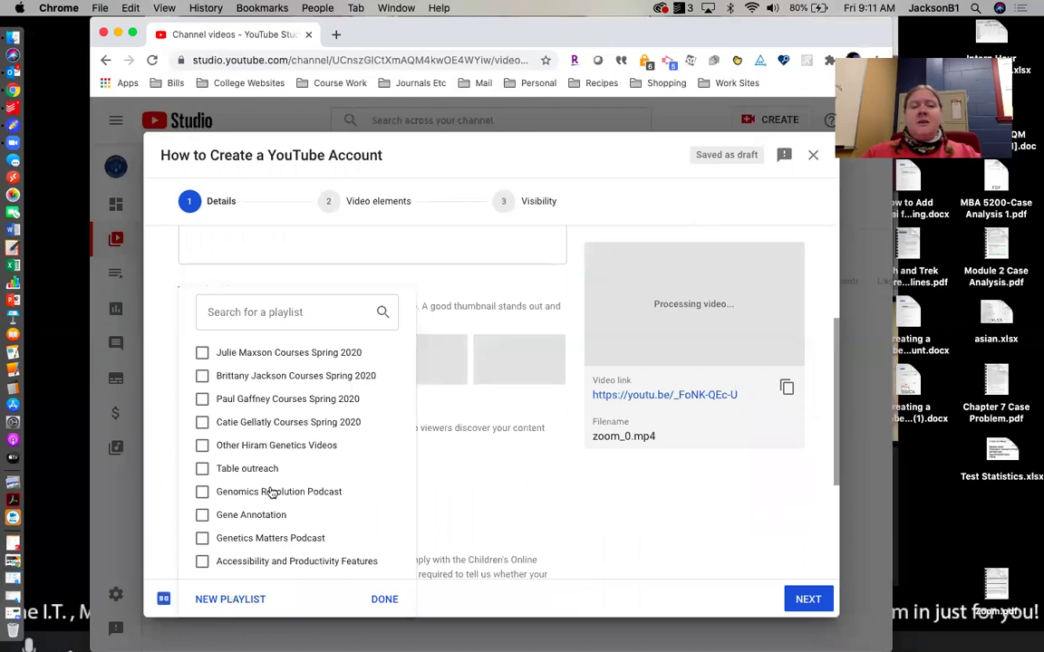
scroll(268, 480, "up", 3)
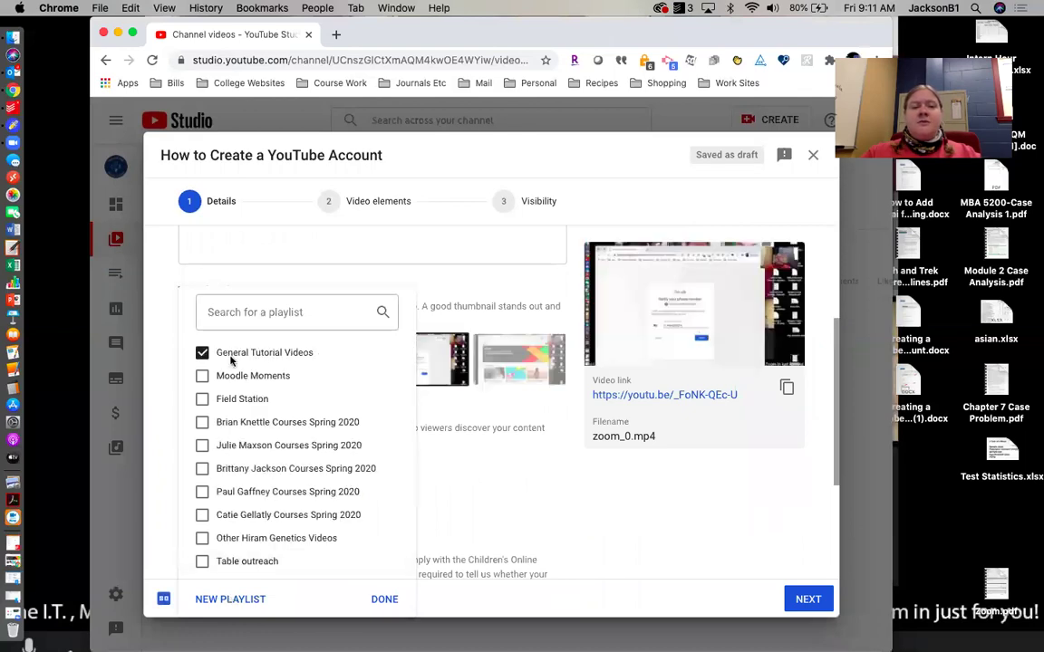
left_click(384, 600)
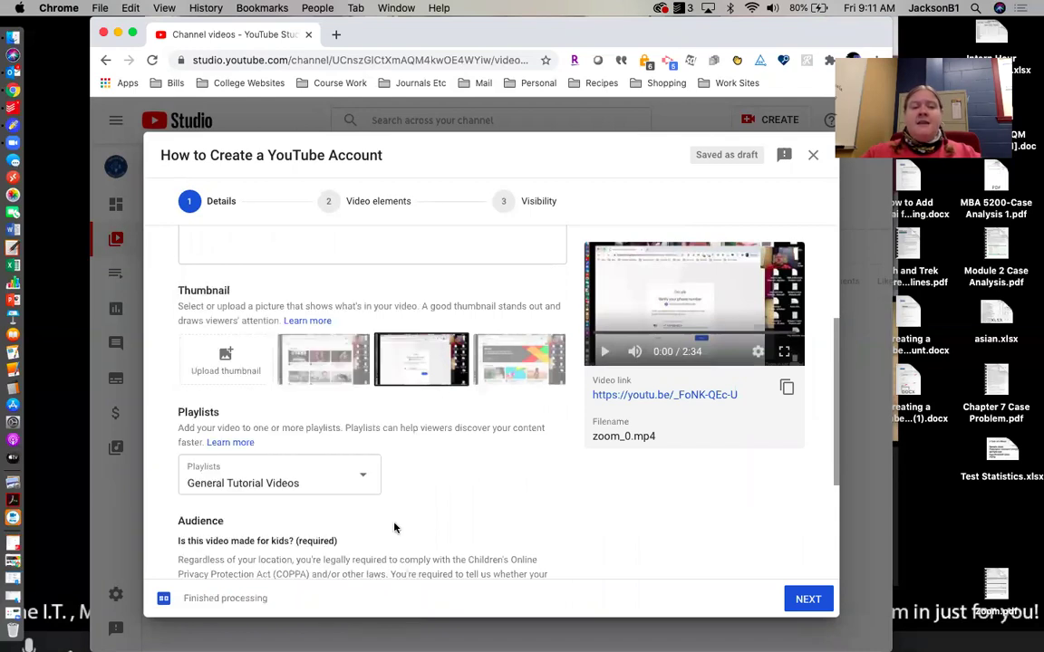
Mark the video as not made for kids and review the advanced age restriction options
scroll(395, 527, "down", 3)
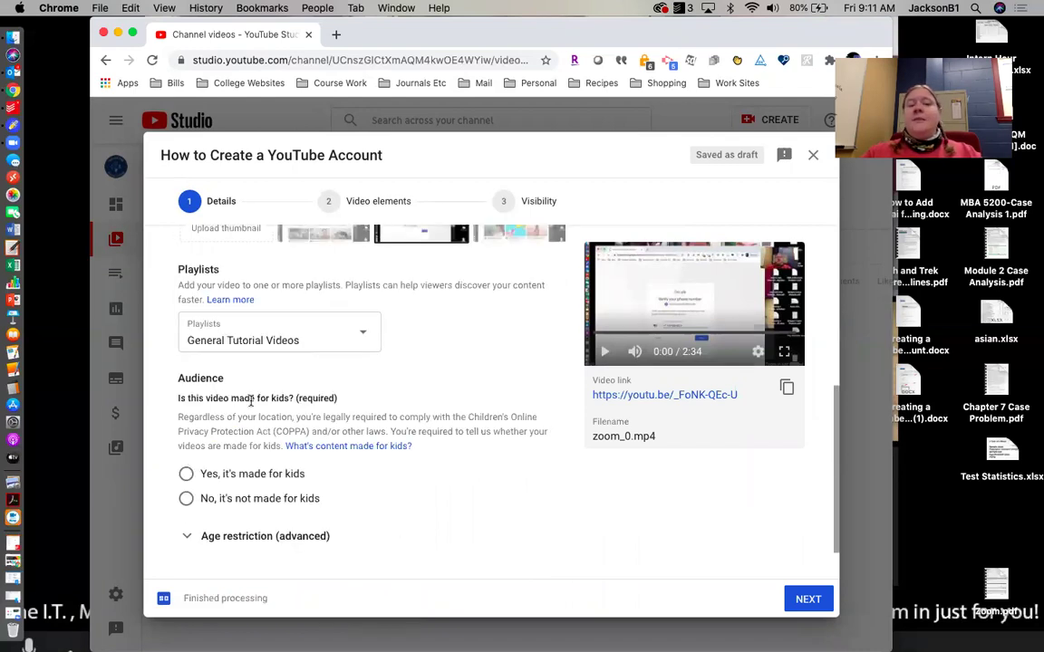
left_click(187, 498)
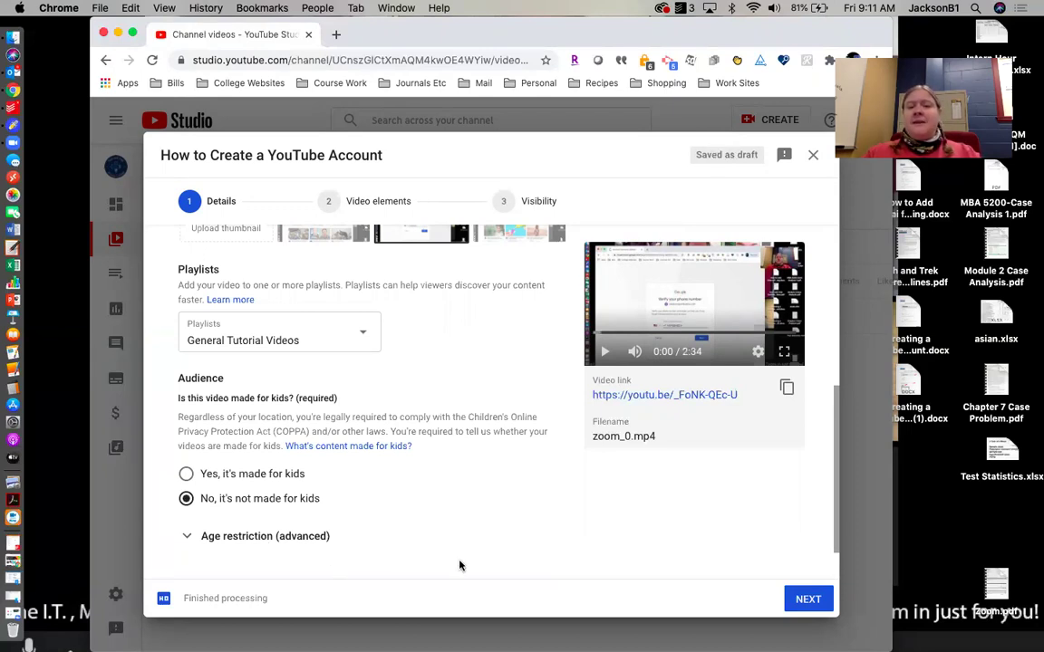
left_click(265, 542)
scroll(263, 543, "down", 3)
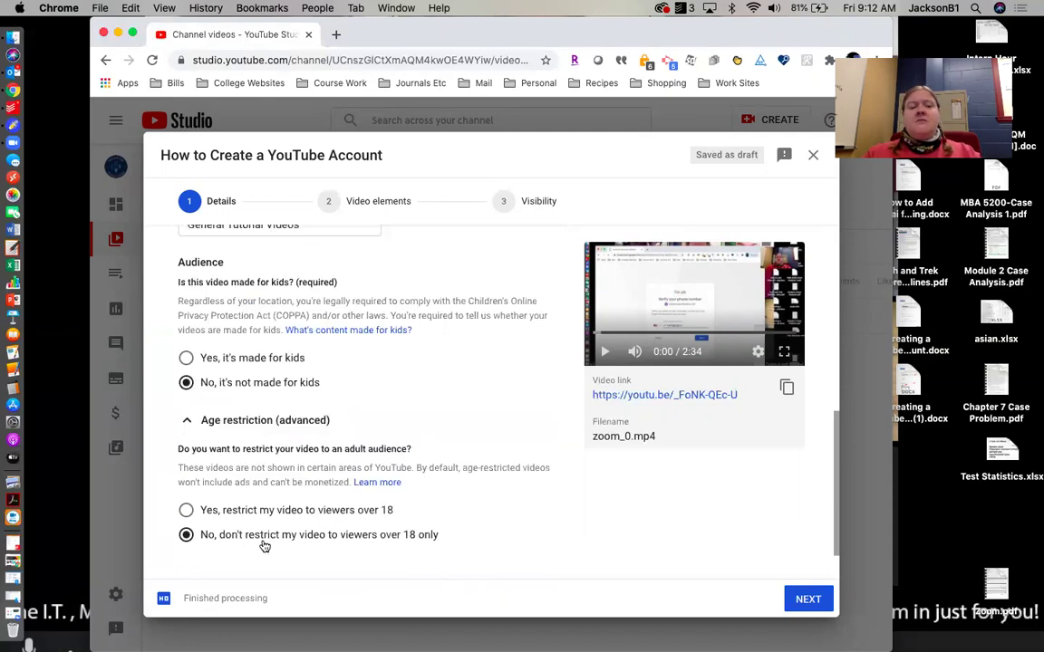
scroll(262, 543, "down", 1)
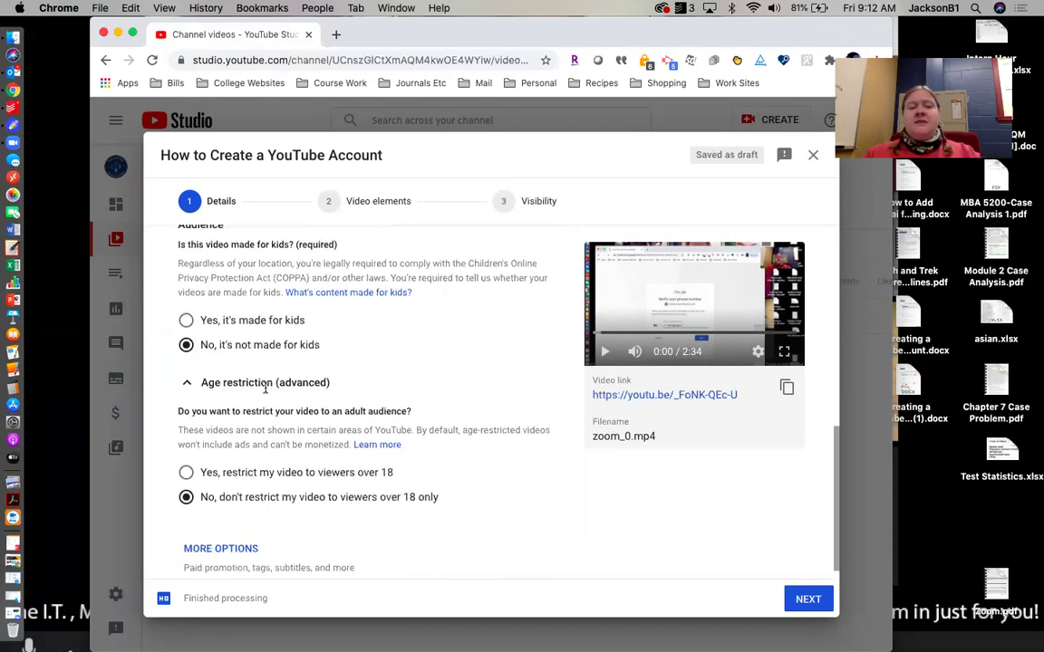
left_click(266, 385)
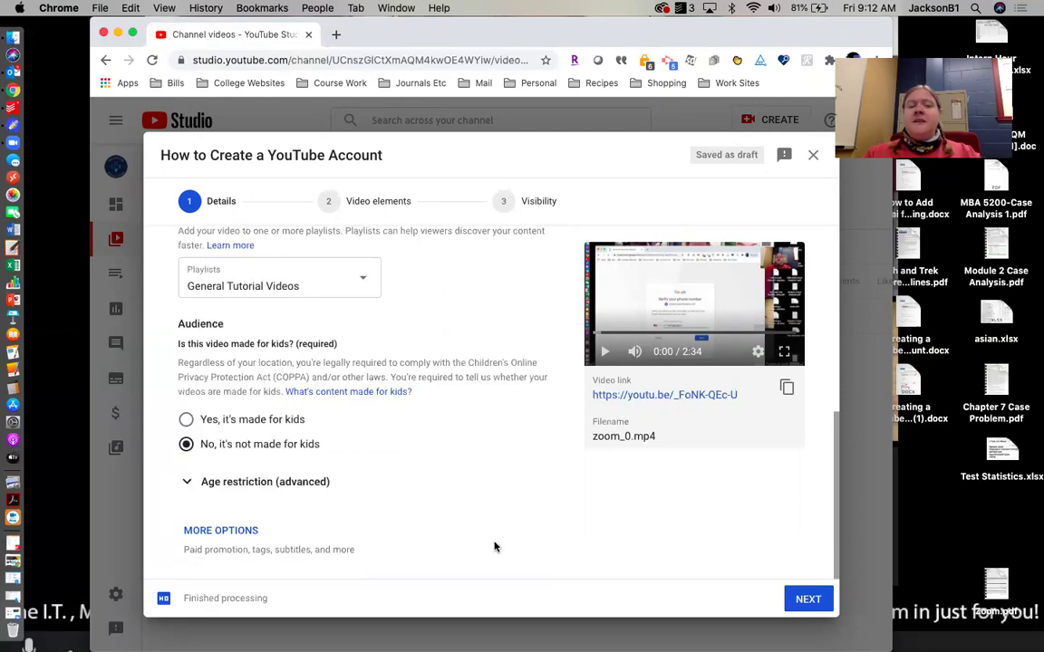
Copy the uploaded video's link to the clipboard
scroll(481, 540, "up", 2)
scroll(481, 540, "up", 3)
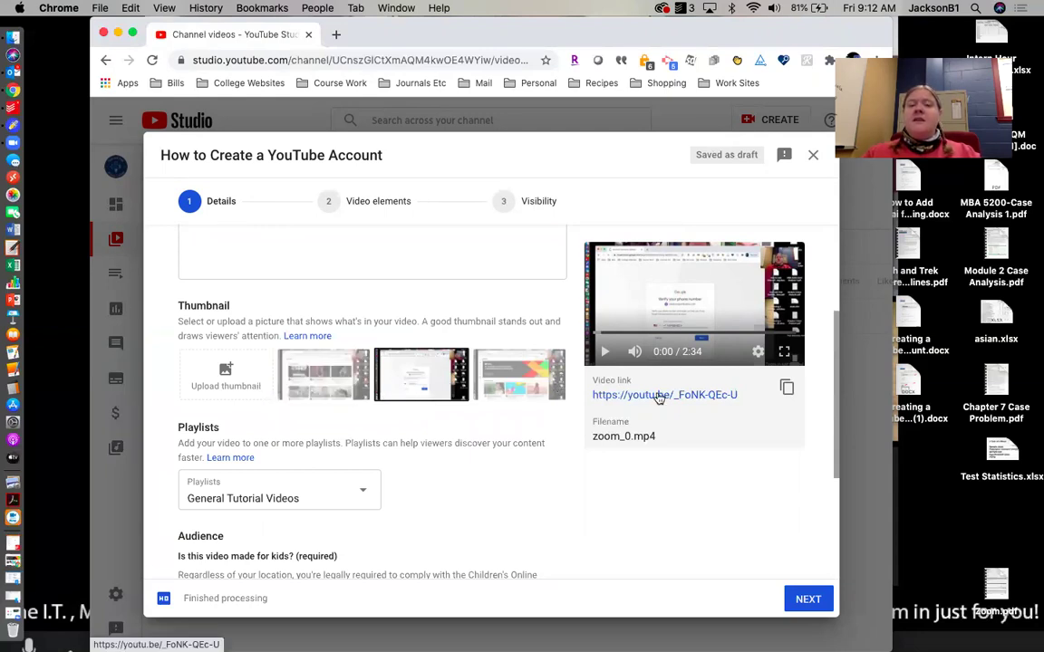
left_click(791, 396)
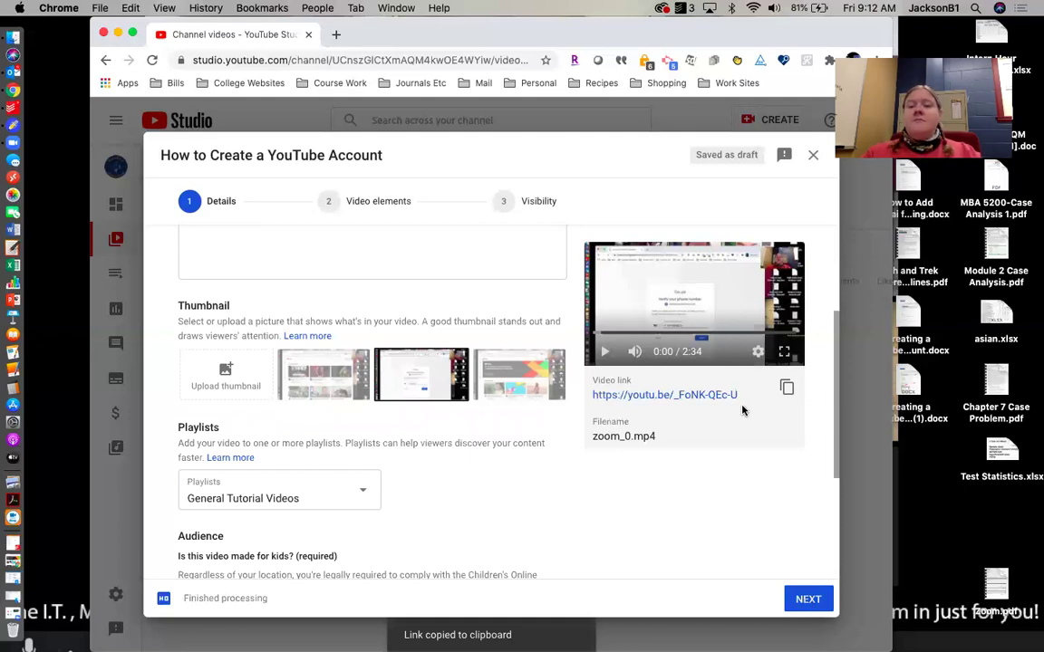
Skip the end screen and cards, and save the video with Unlisted visibility
left_click(807, 600)
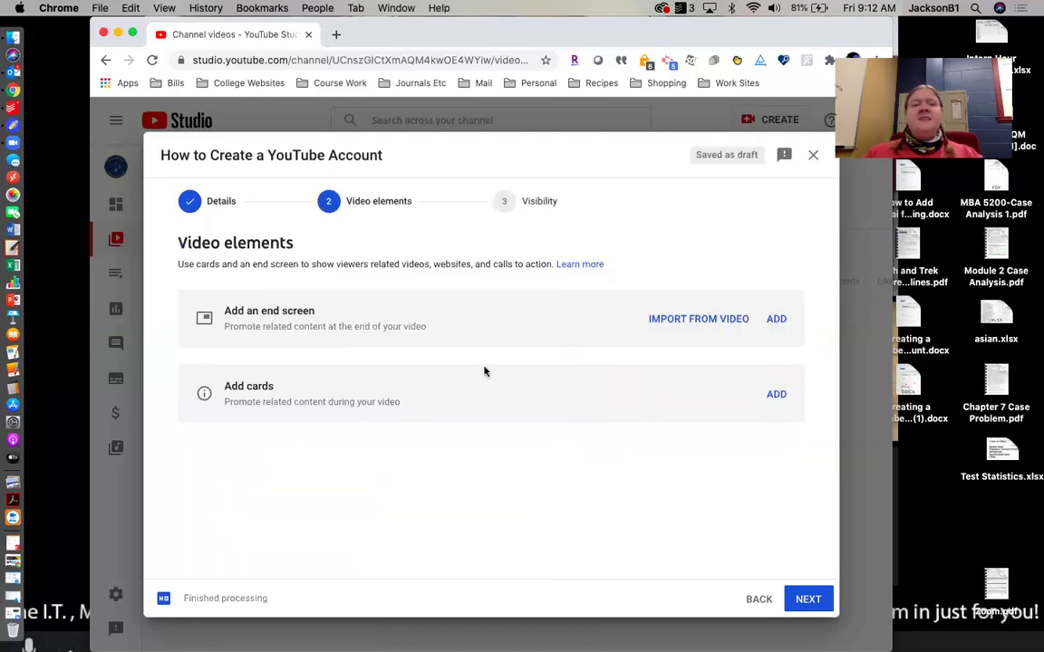
left_click(809, 599)
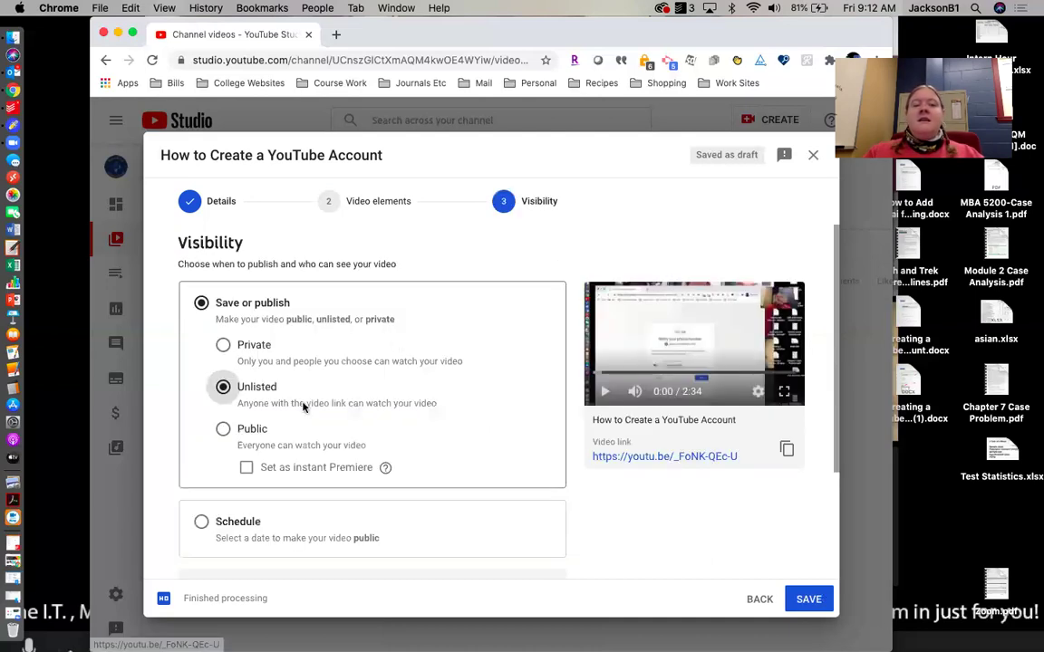
scroll(316, 391, "down", 1)
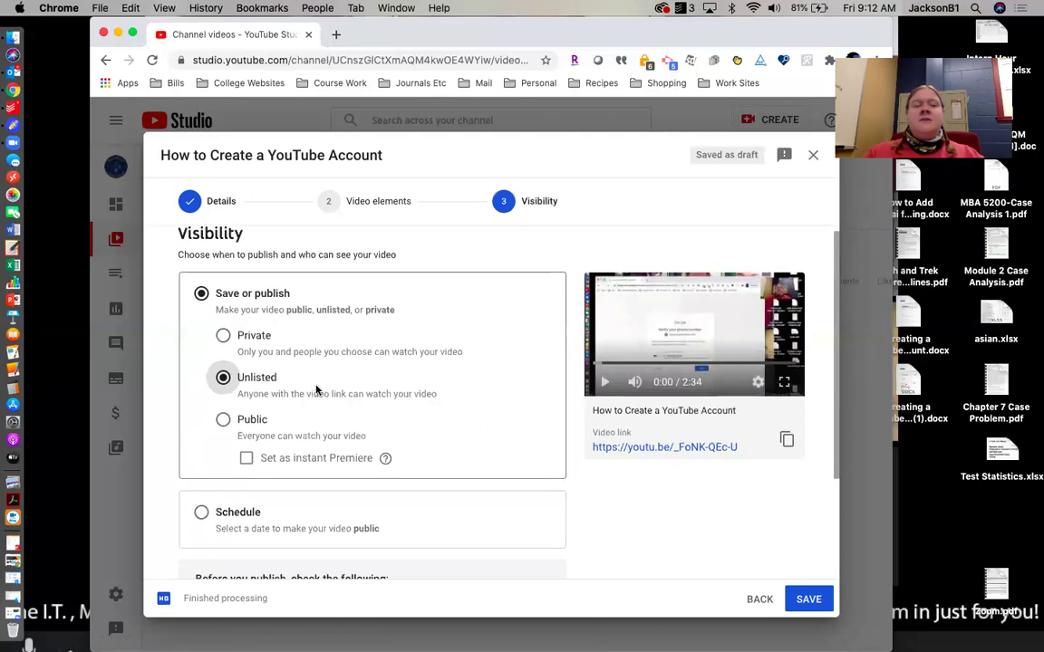
scroll(312, 385, "down", 1)
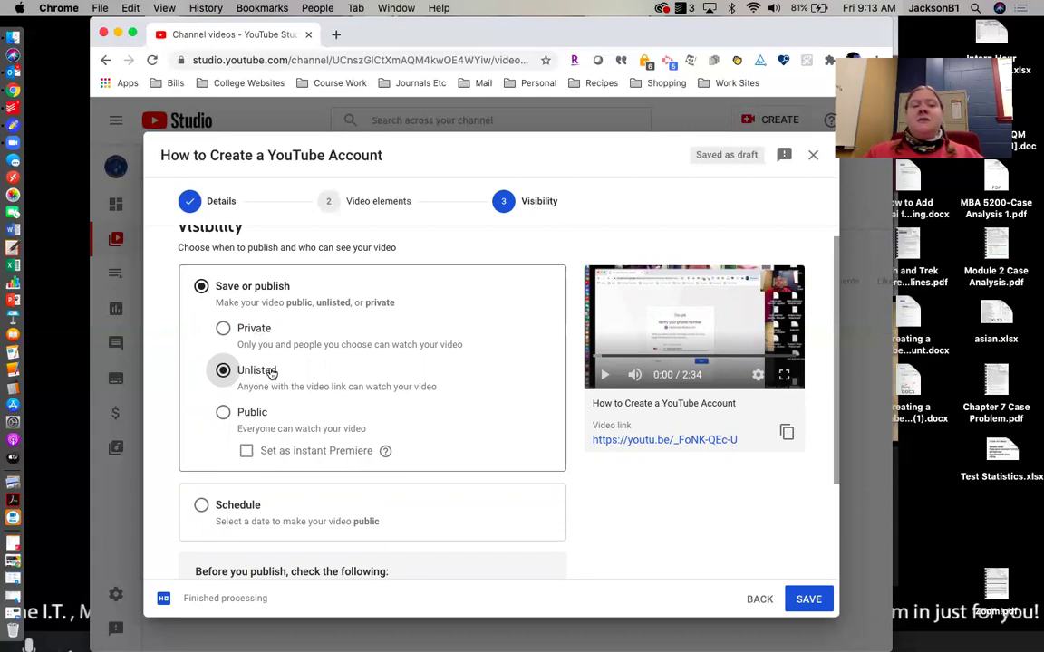
scroll(314, 387, "down", 3)
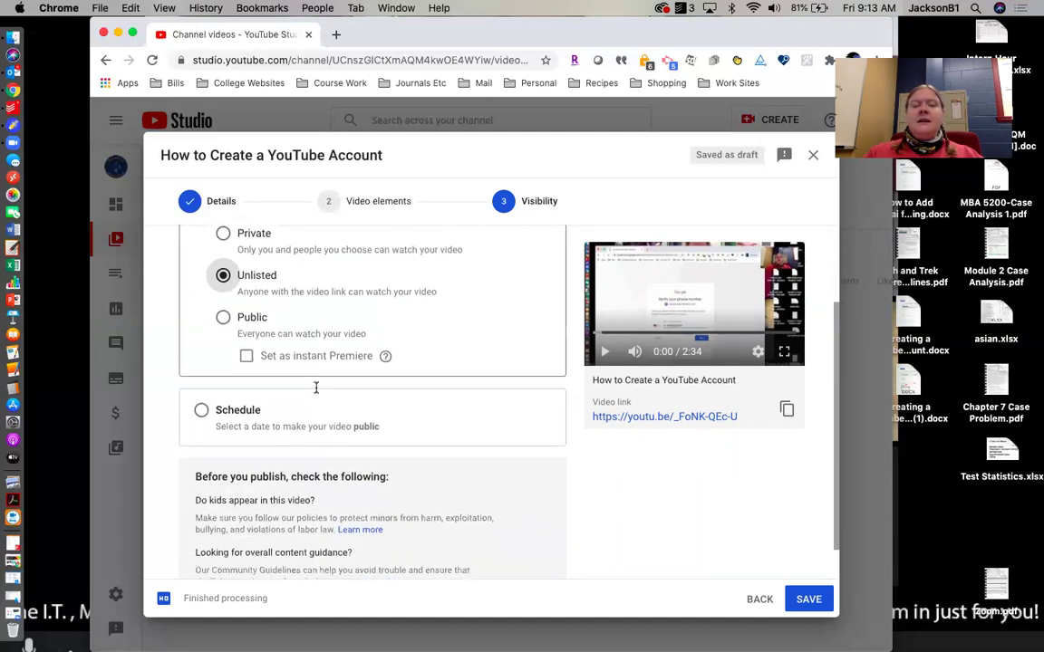
scroll(316, 387, "down", 1)
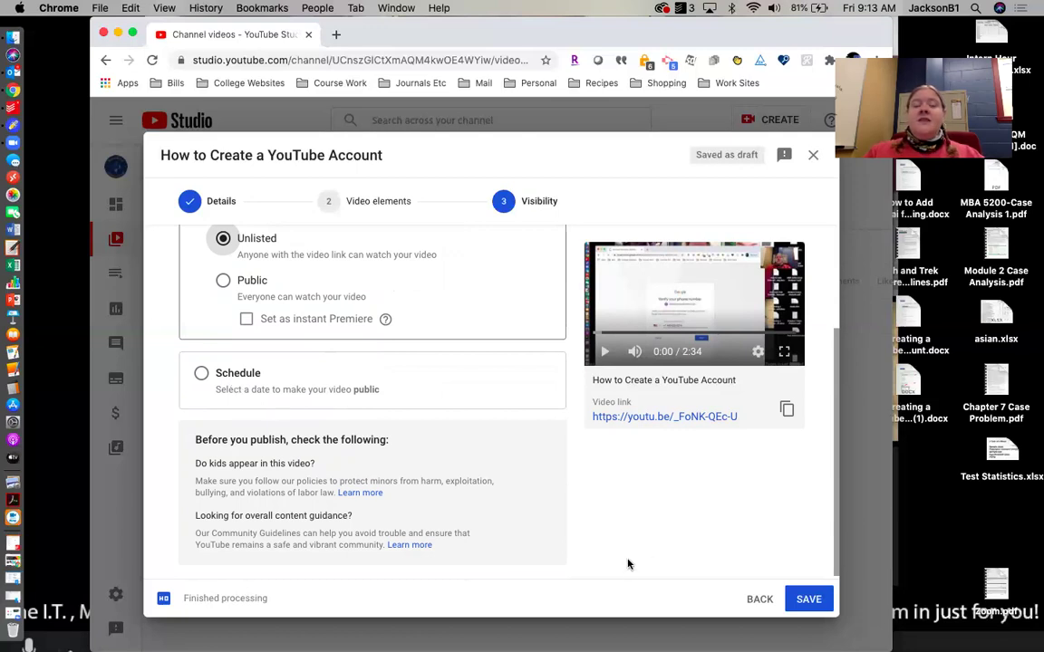
scroll(492, 448, "up", 3)
scroll(492, 448, "up", 2)
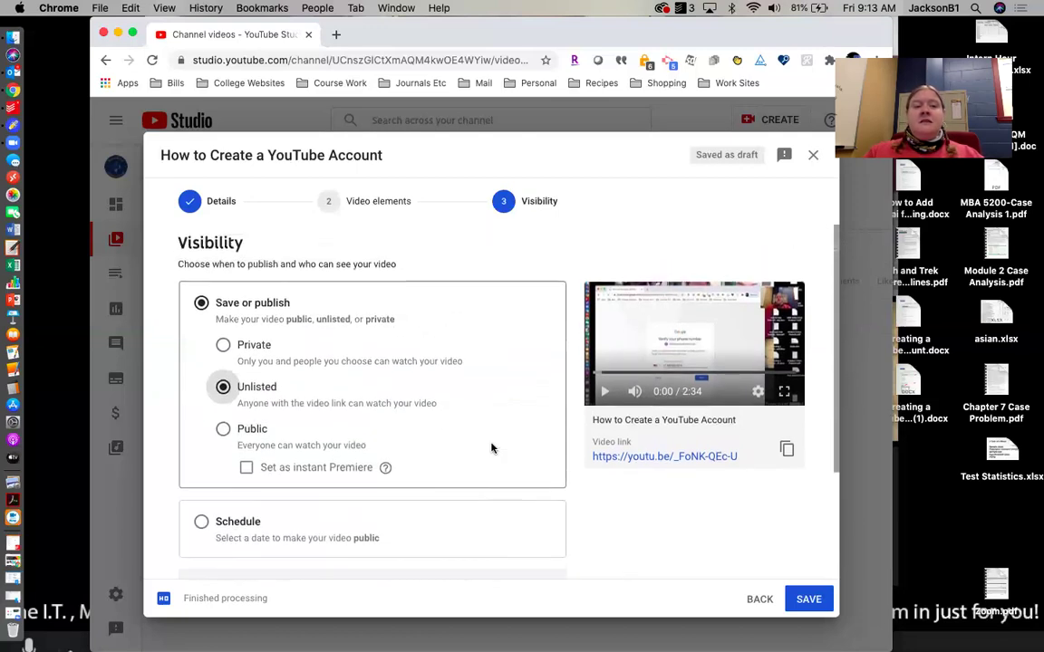
left_click(816, 597)
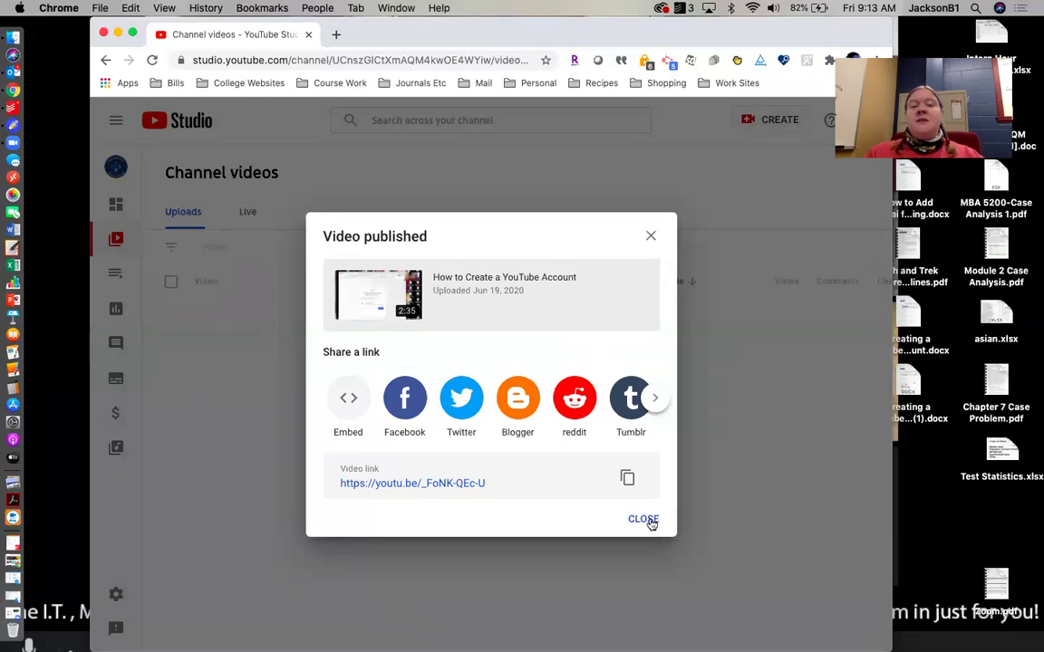
Close the publish confirmation and review the visibility choices and additional options of the newly uploaded video, leaving its settings as they are
left_click(644, 521)
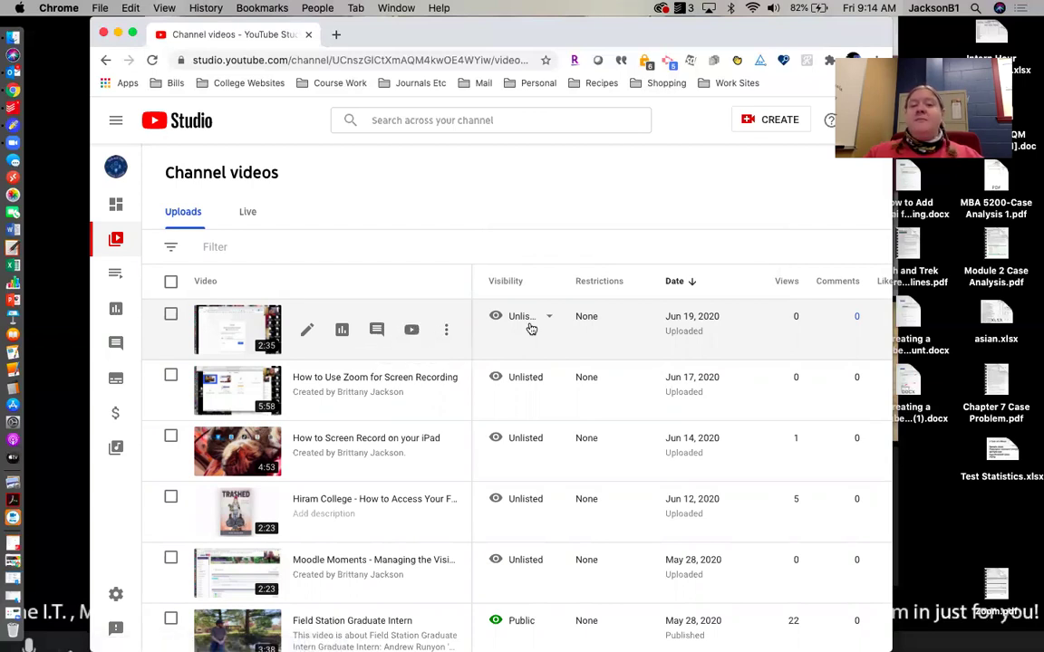
mouse_move(551, 318)
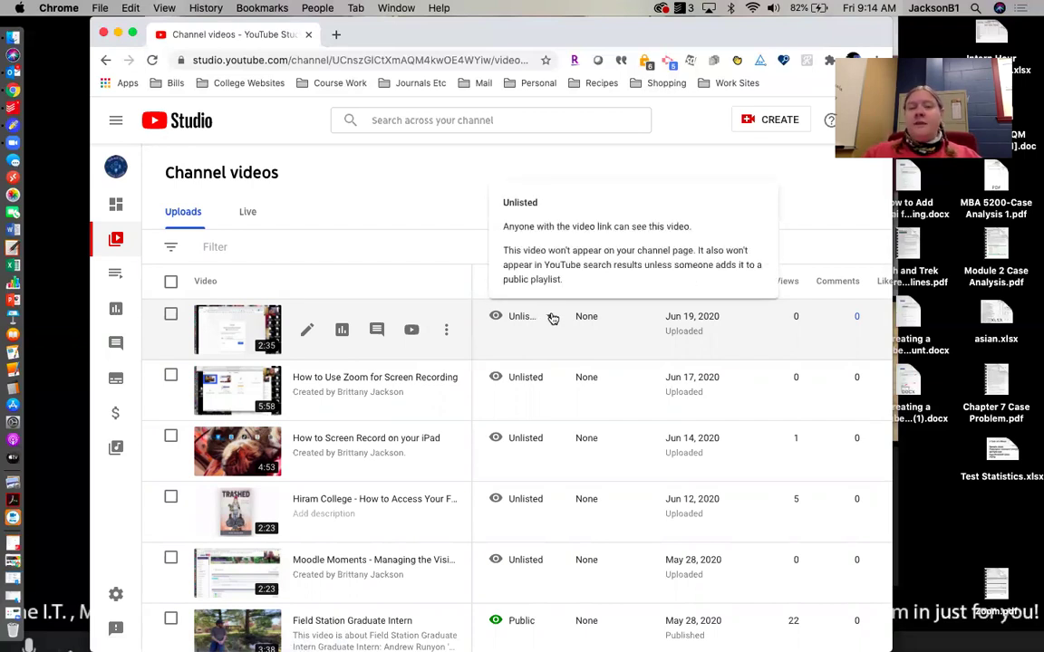
left_click(552, 318)
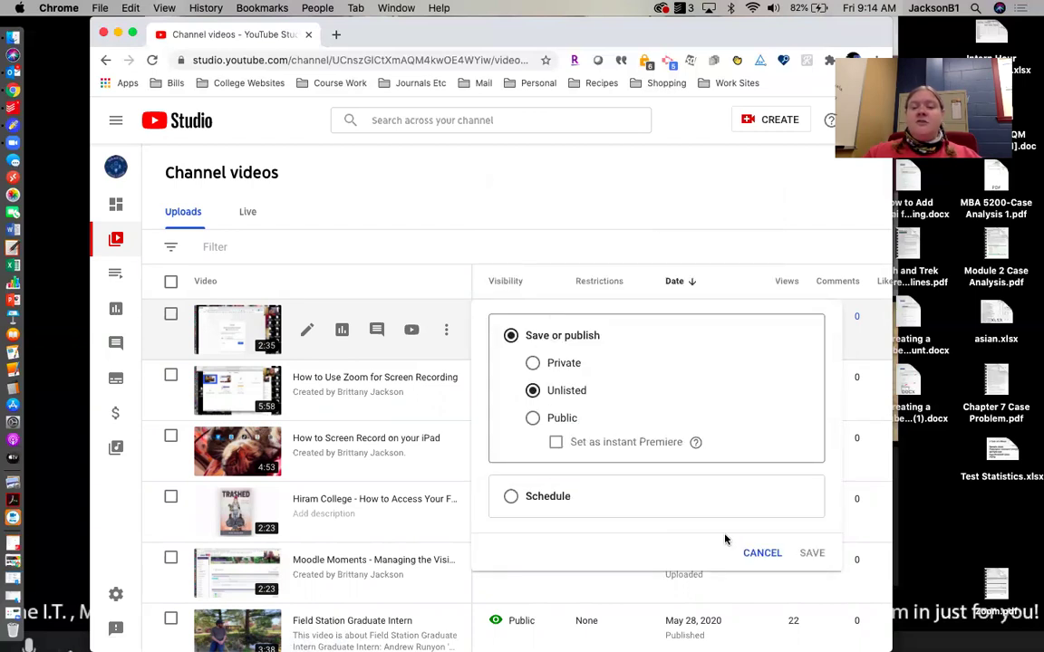
left_click(759, 554)
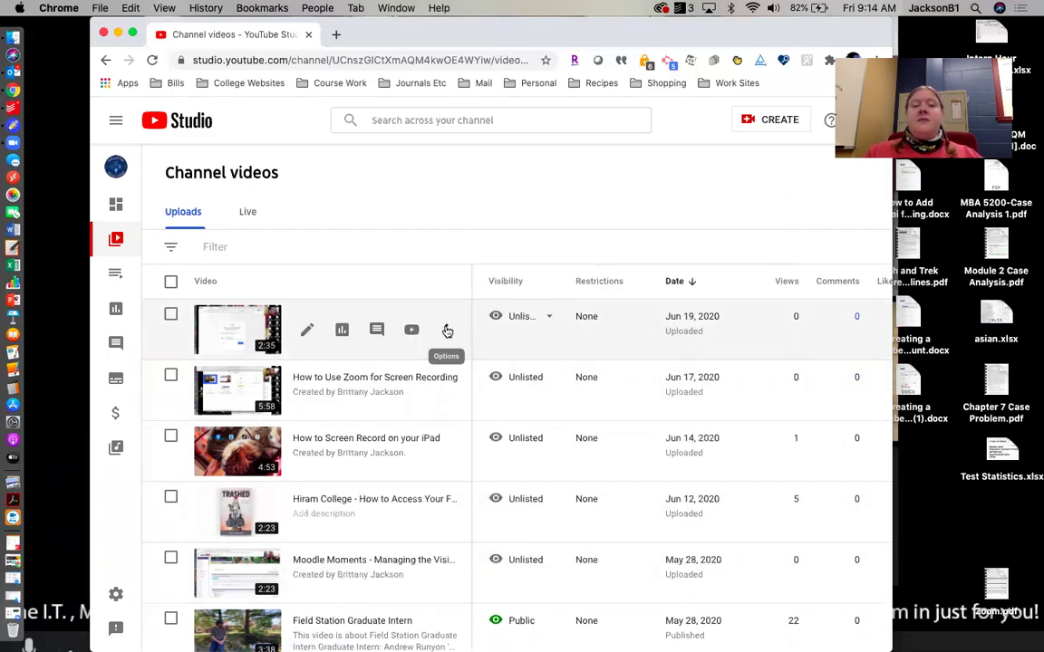
left_click(447, 329)
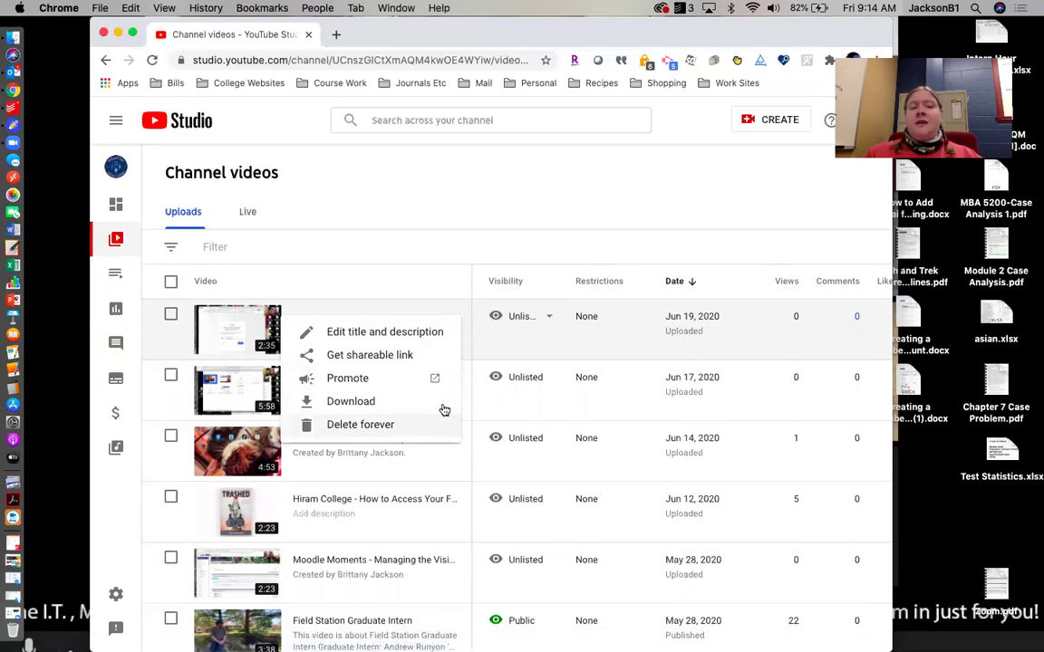
left_click(494, 250)
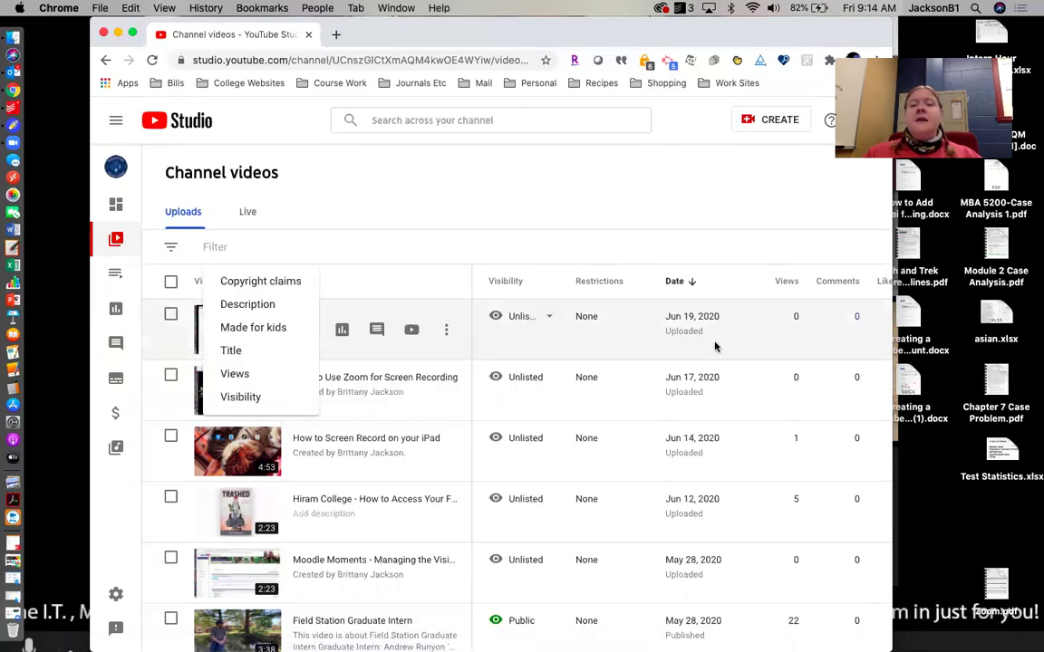